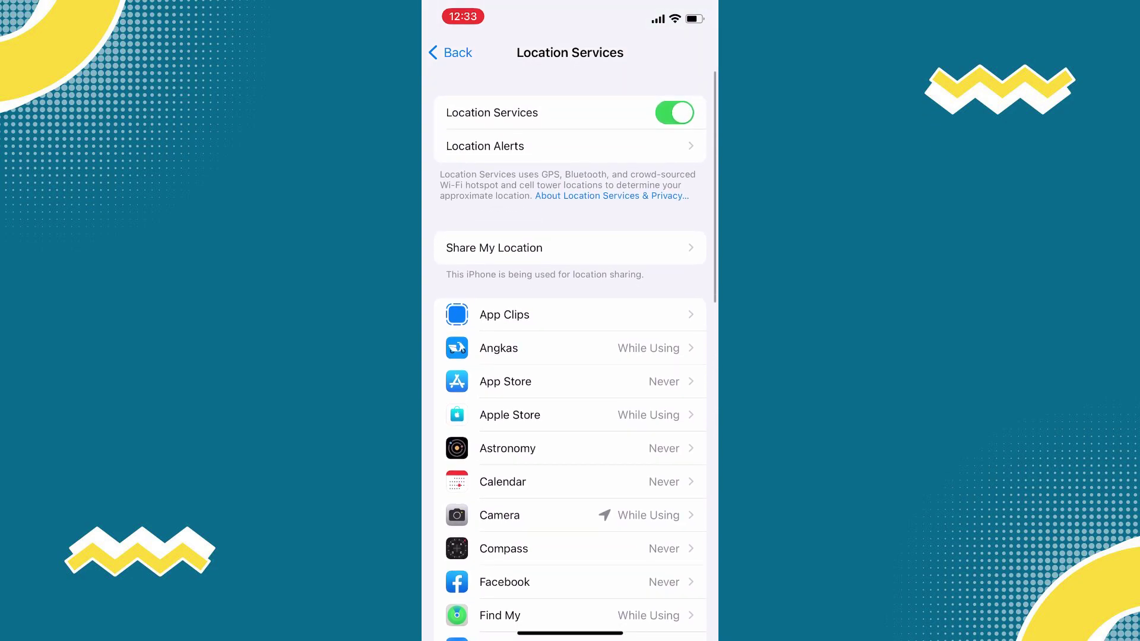
scroll(570, 357, down, 15)
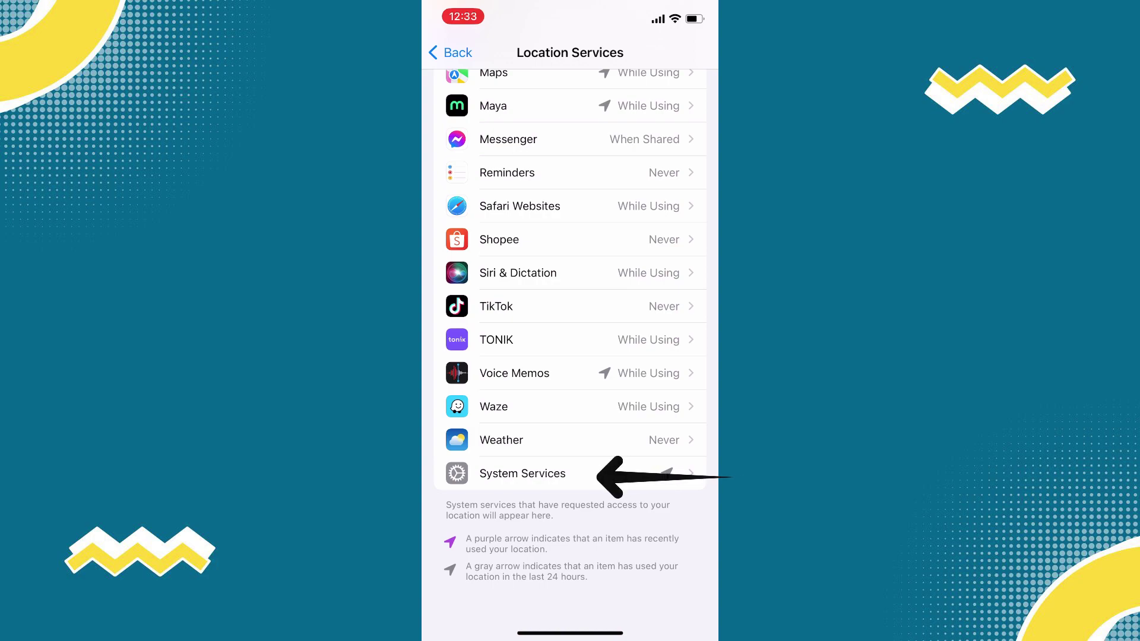
In System Services, turn off Apple Pay Merchant Identification, Cell Network Search, Compass Calibration and Device Management.
click(522, 473)
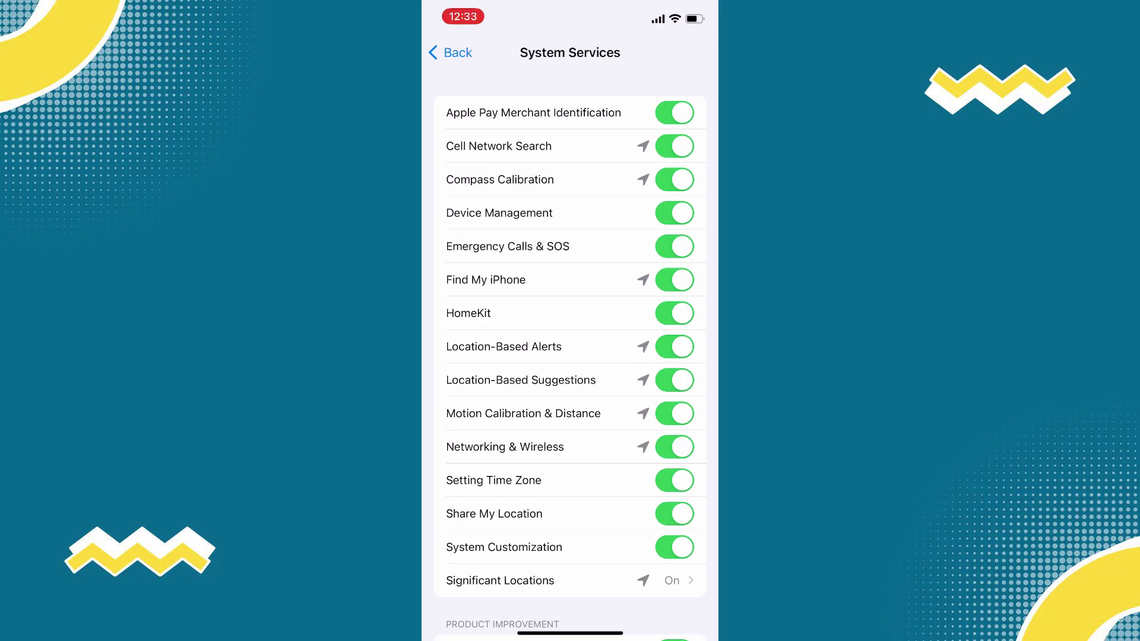
click(674, 112)
click(674, 146)
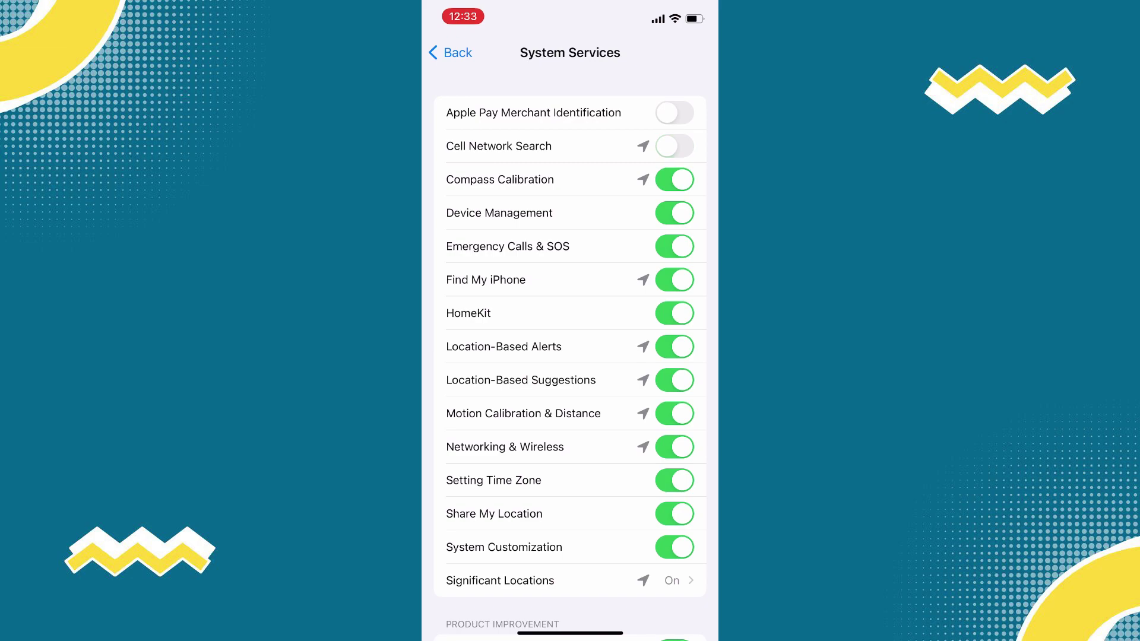
click(675, 179)
click(674, 213)
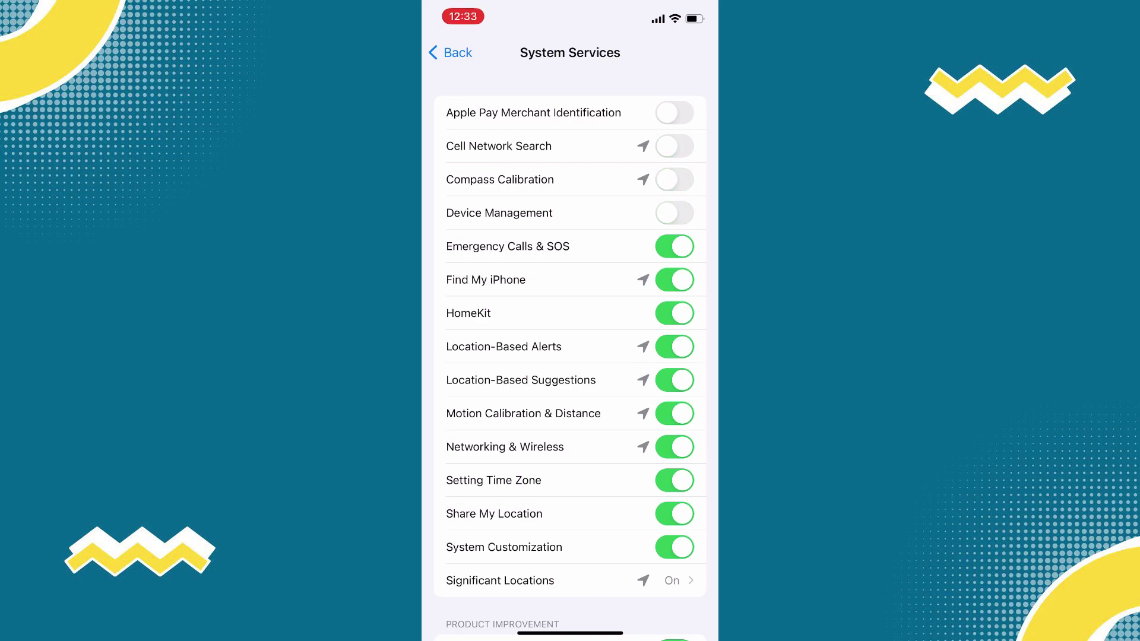